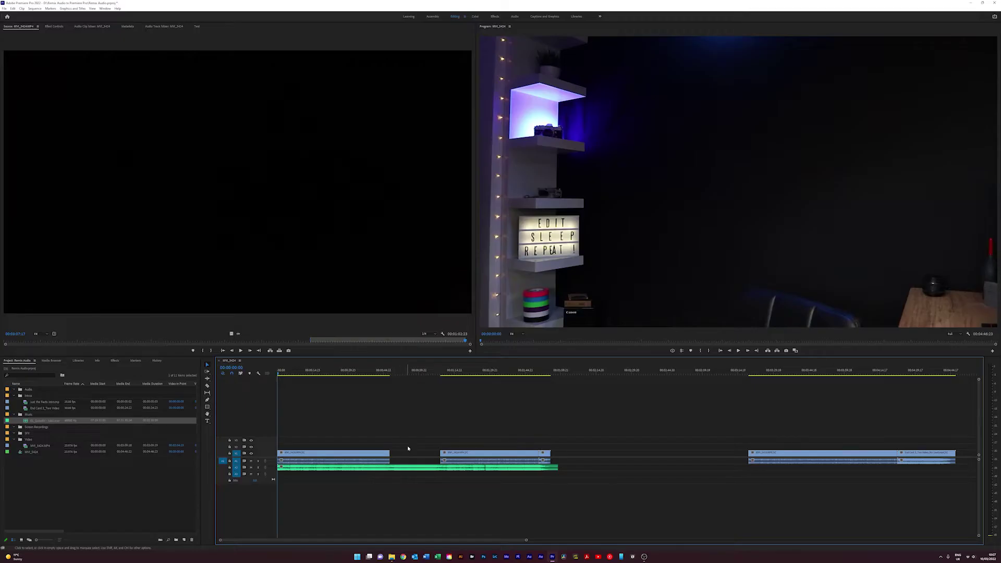
Send the selected background music clip from the timeline to Adobe Audition via Edit in Adobe Audition > Clip
click(416, 472)
click(13, 8)
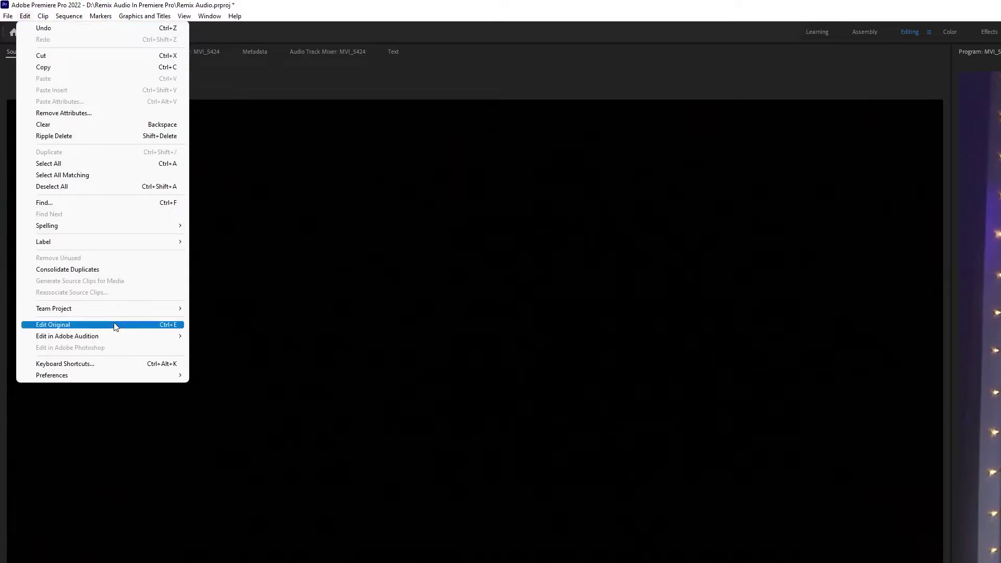
mouse_move(59, 169)
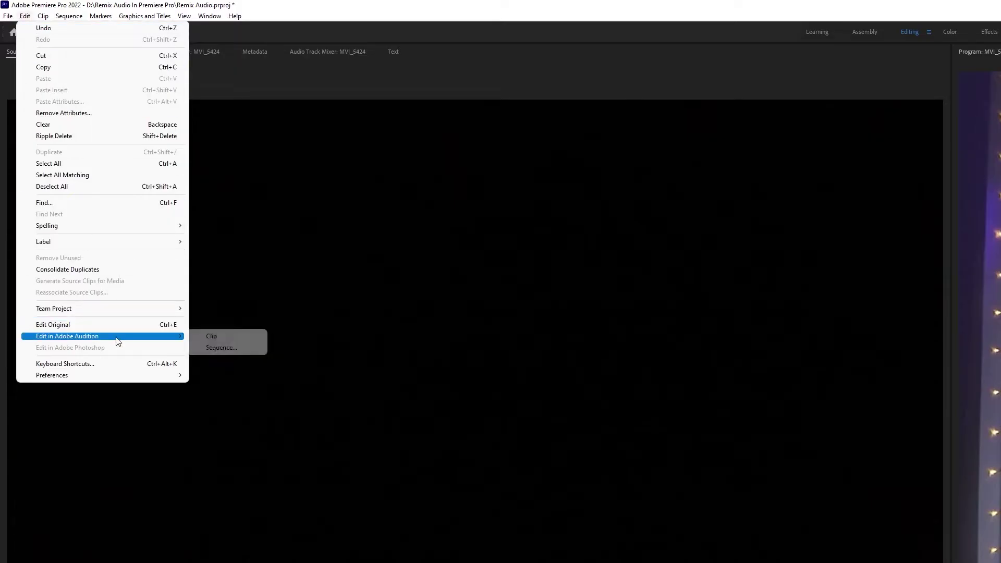
click(231, 338)
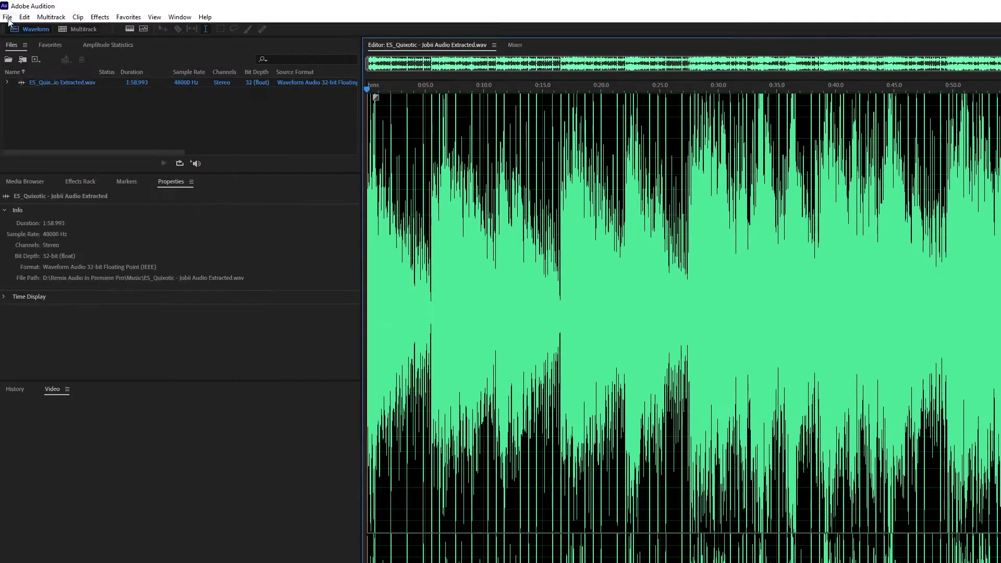
Create a multitrack session named 'Remix' saved in Scratch (D:) > Remix Audio > Music
click(4, 8)
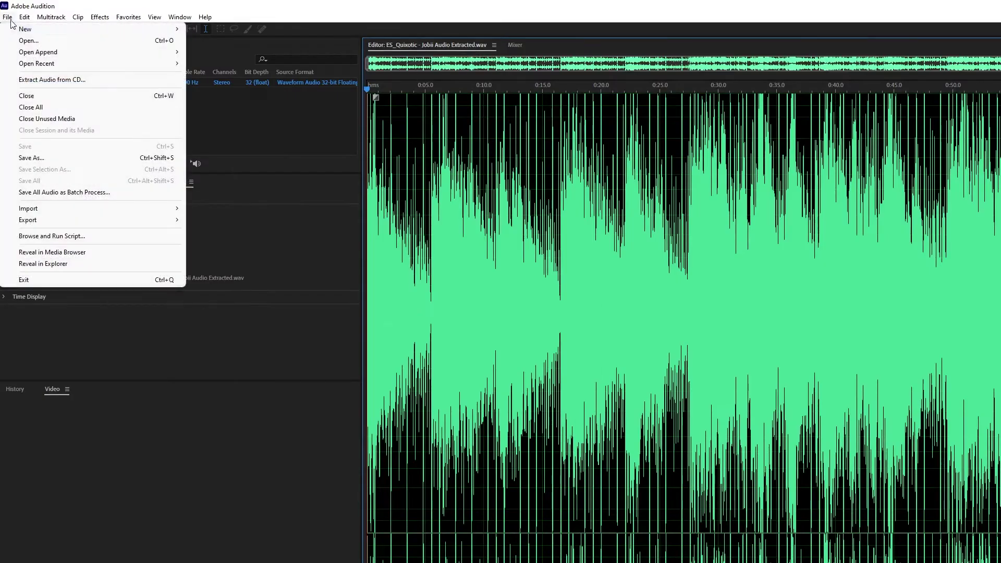
mouse_move(26, 33)
click(255, 30)
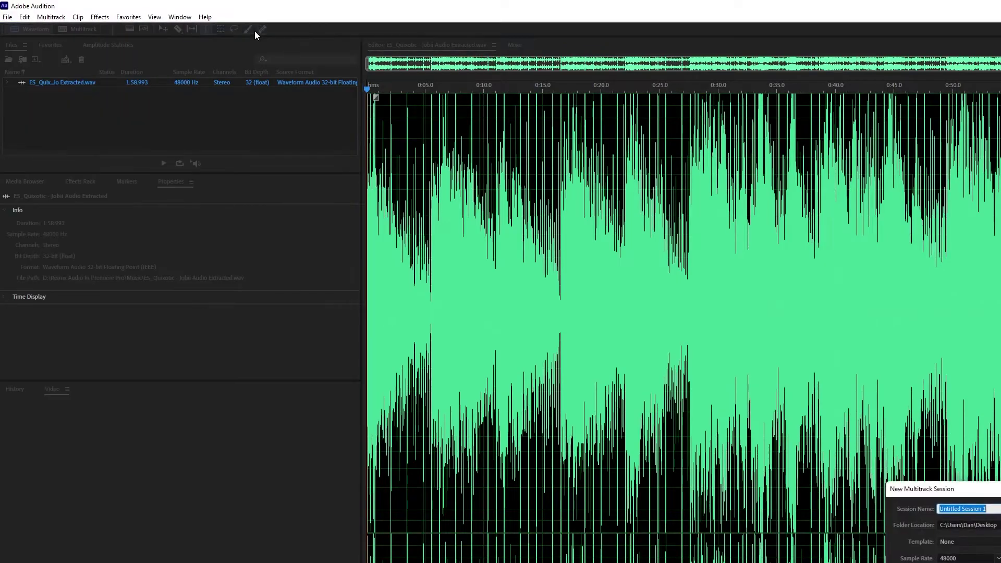
text(Remix)
click(589, 243)
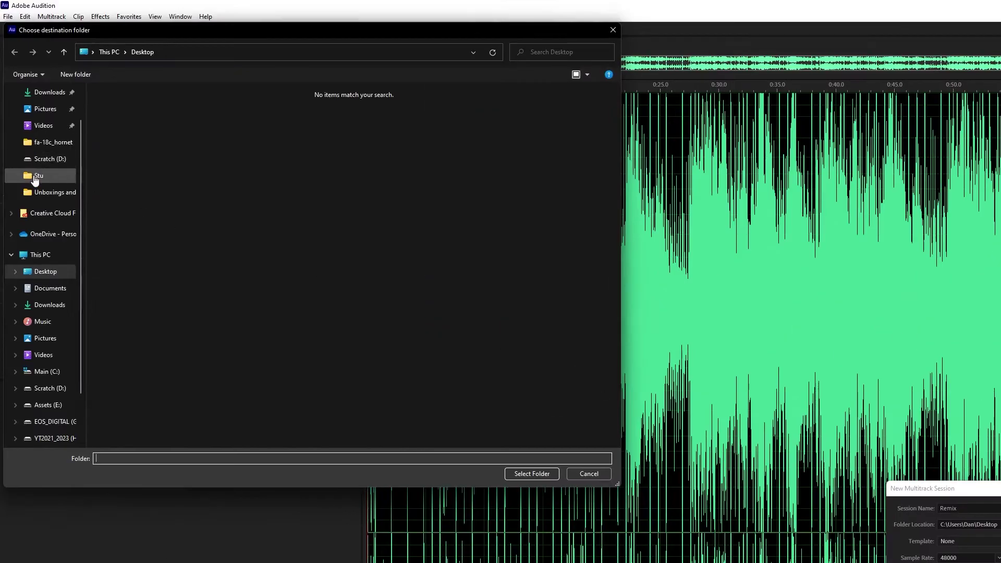
click(52, 160)
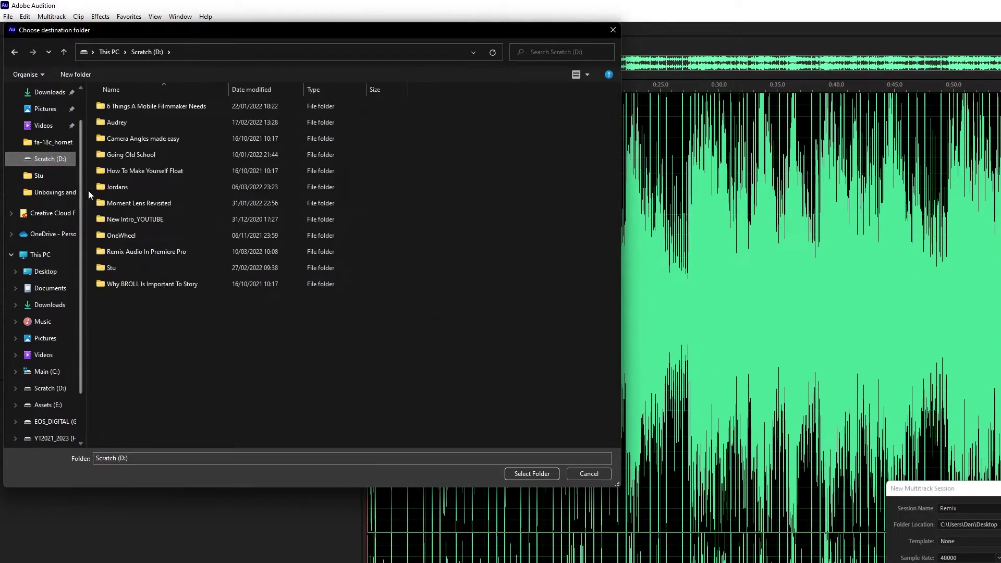
click(136, 251)
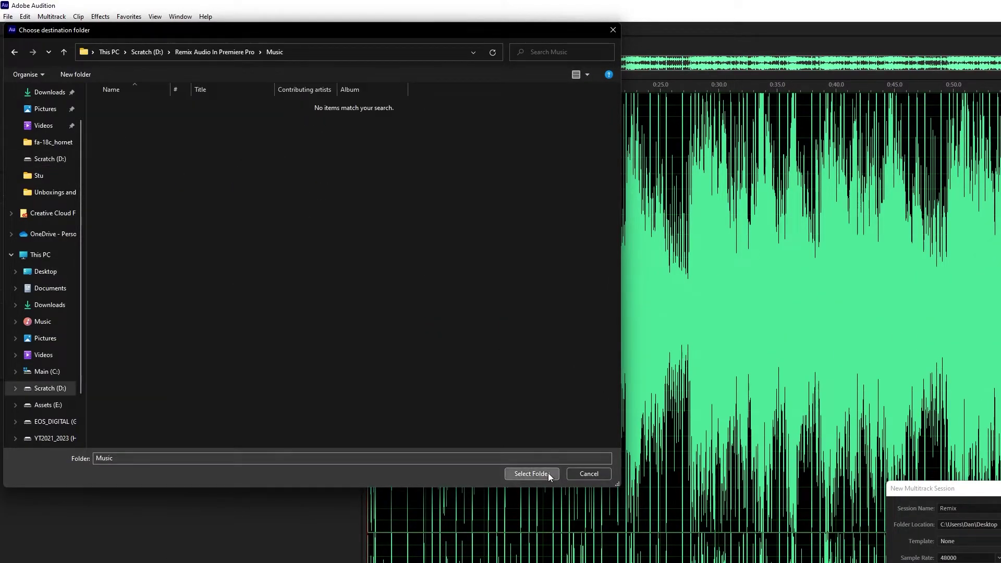
click(542, 474)
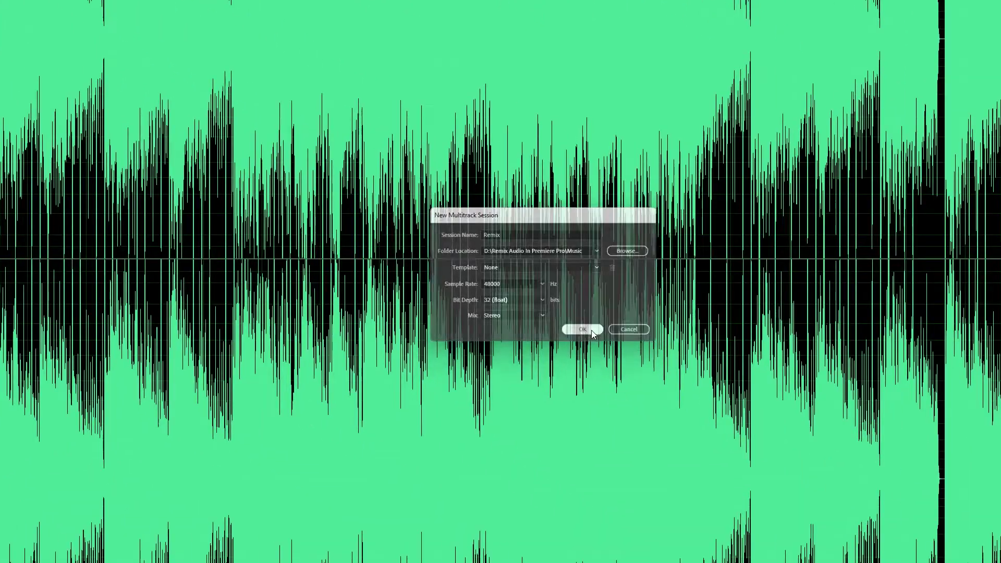
click(766, 439)
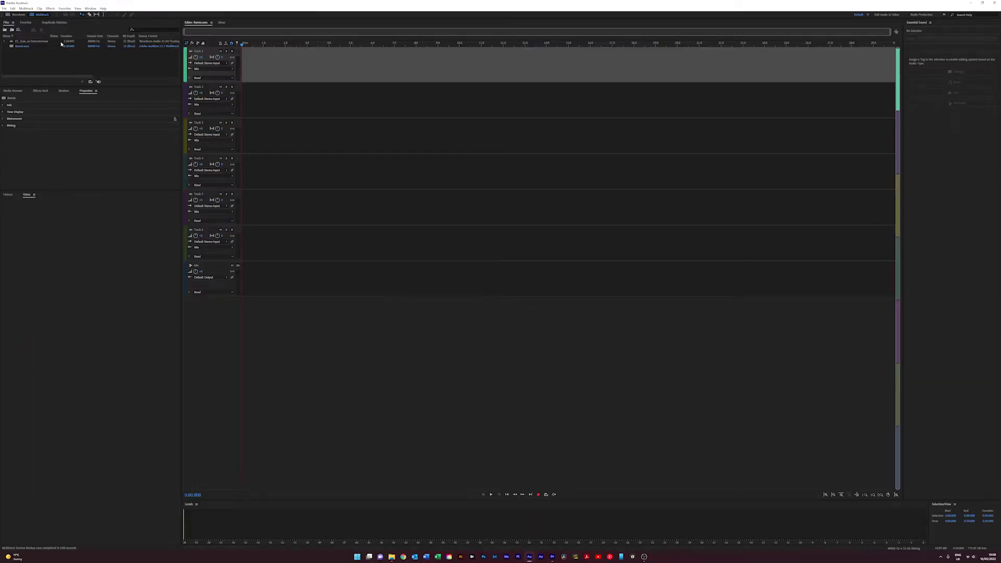
Place ES_Quixotic on Track 1, enable Remix, and set the target duration to 5:58.993
drag(44, 43, 255, 65)
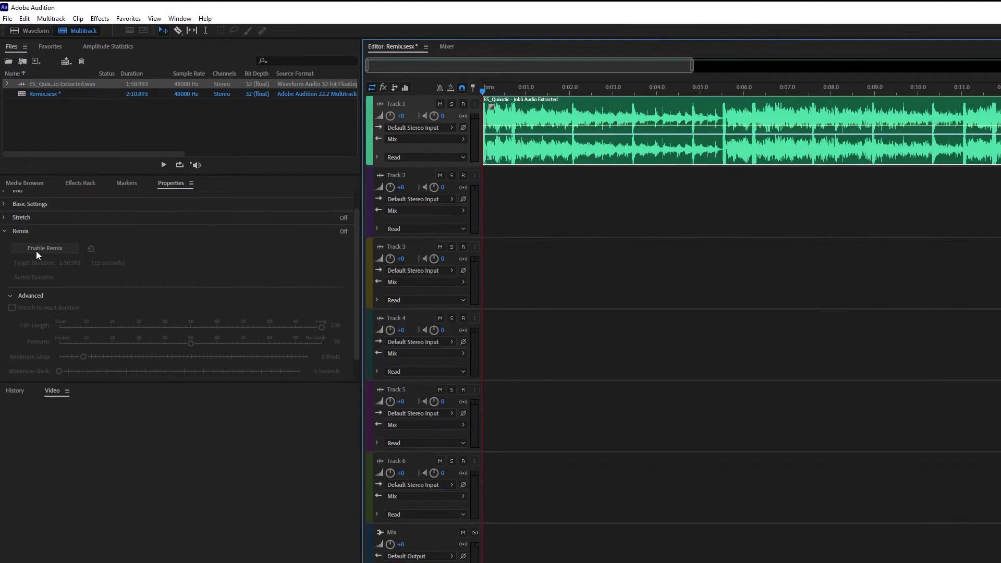
click(37, 249)
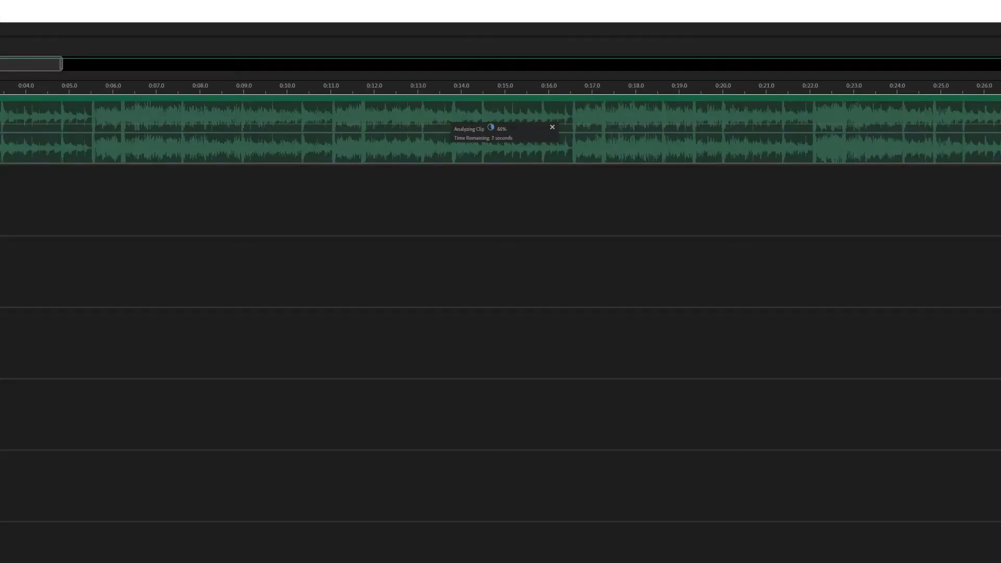
click(73, 260)
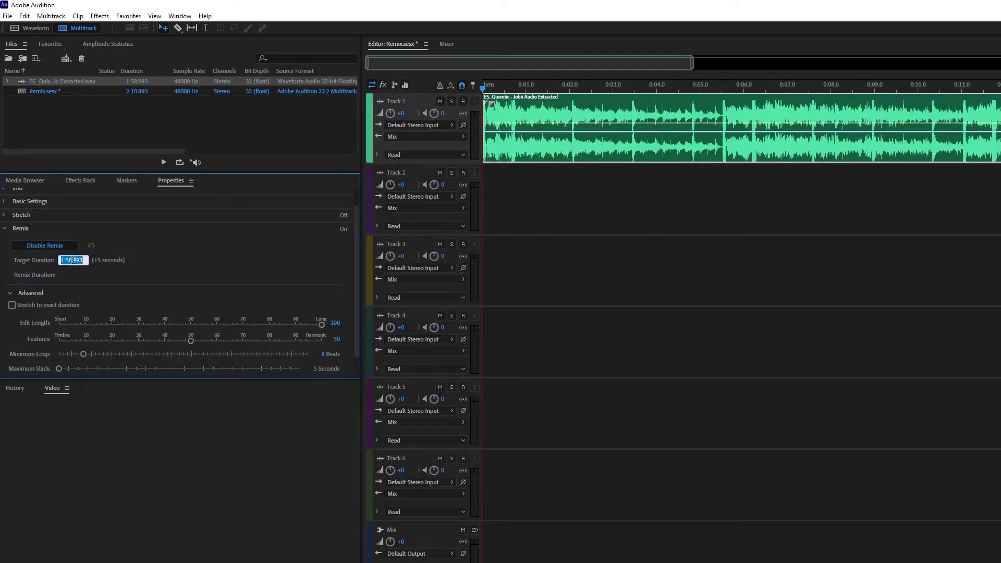
click(64, 260)
key(Return)
Export the remixed session to Premiere Pro as a new audio track
click(7, 15)
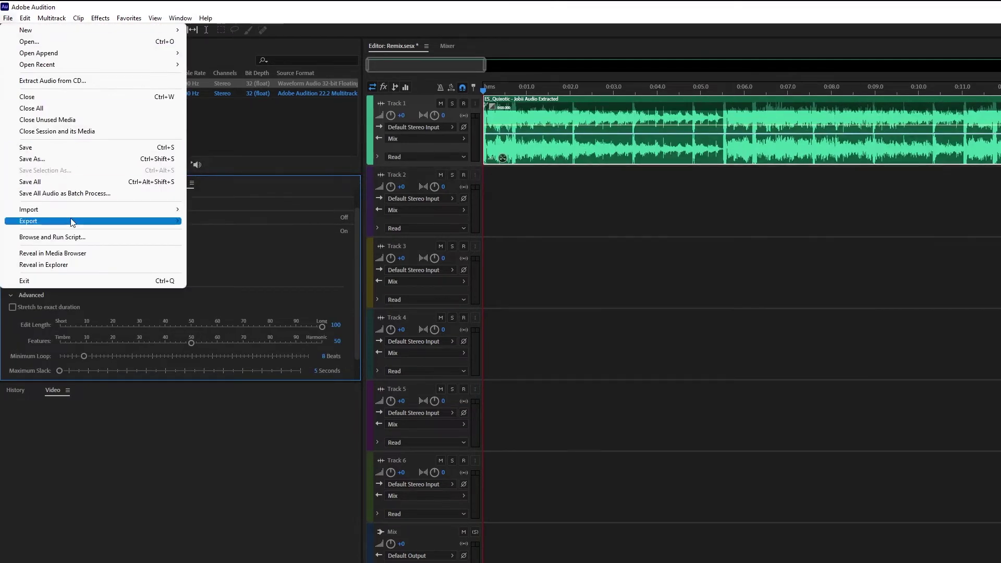
mouse_move(72, 222)
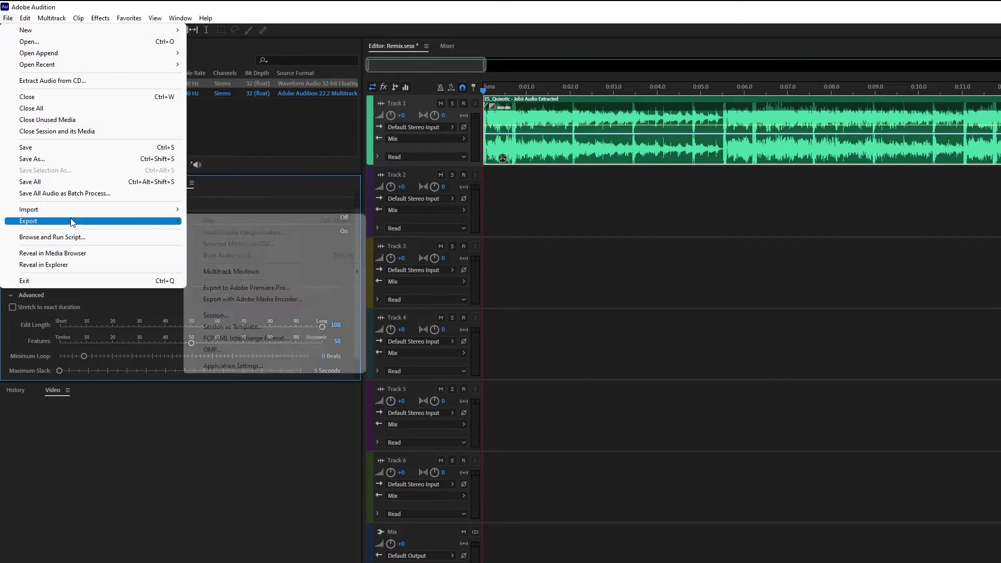
click(296, 289)
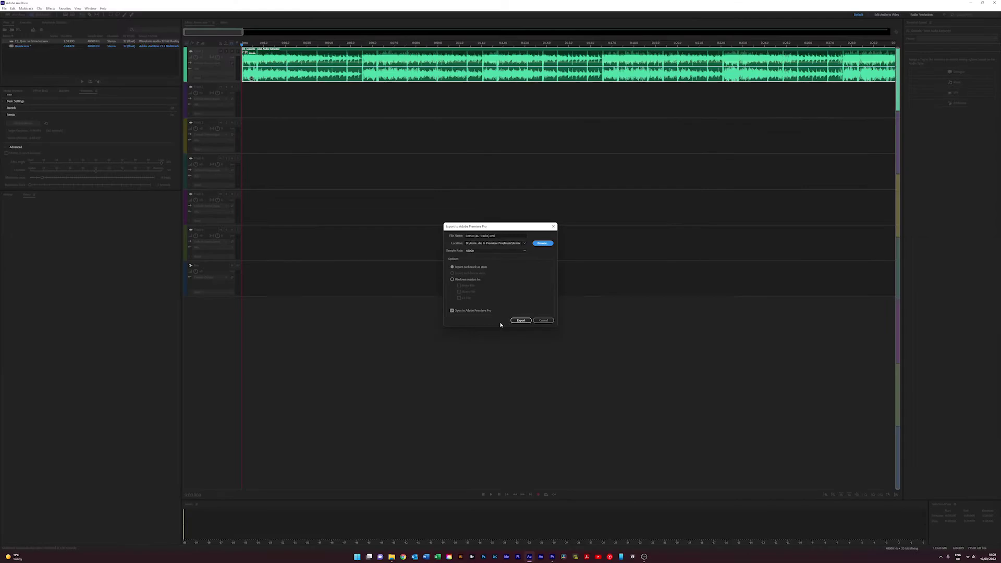
click(519, 320)
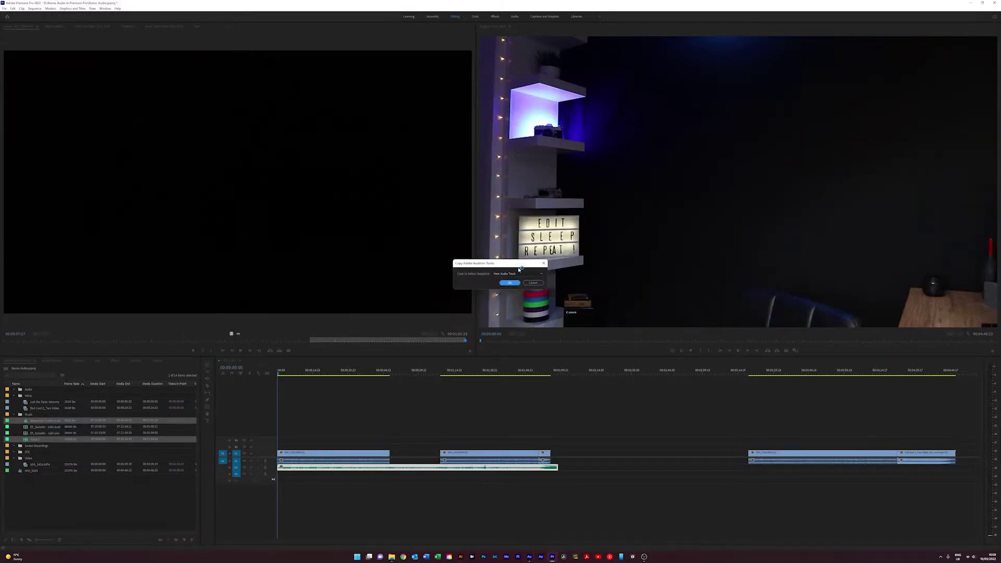
click(508, 283)
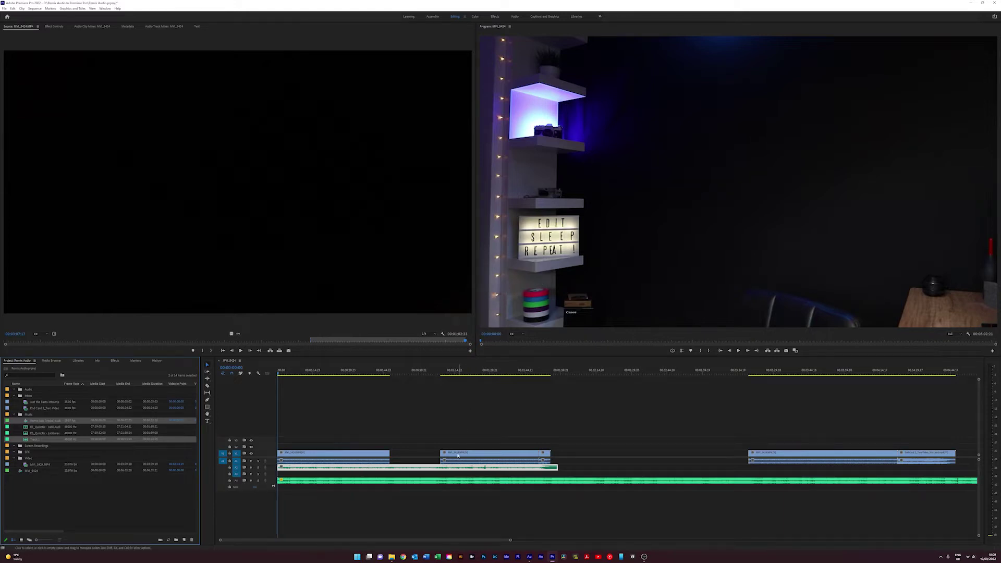
Check the timeline to see the music ending before the end of the sequence
click(443, 470)
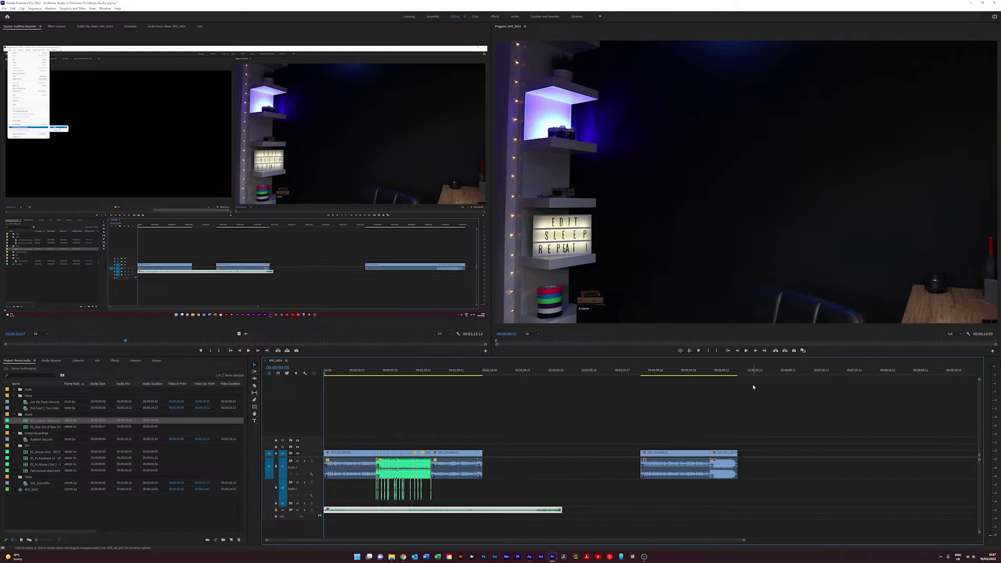
click(738, 373)
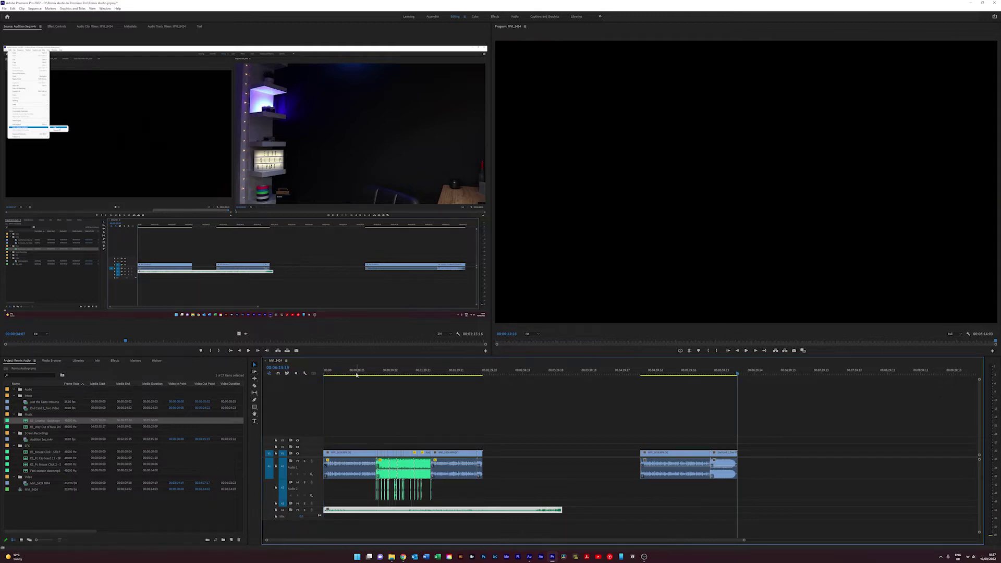
click(324, 373)
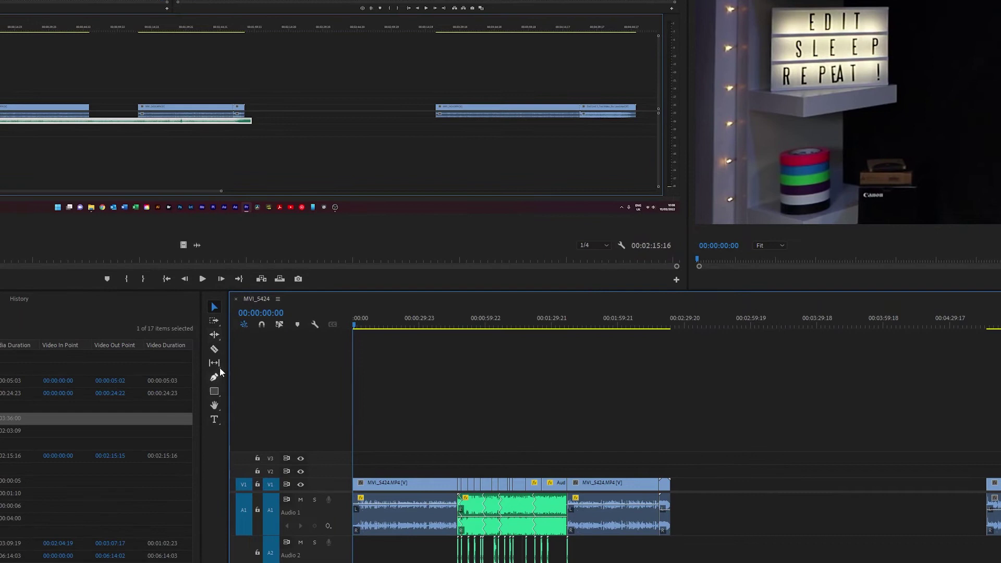
Choose the Remix Tool from the Ripple Edit Tool flyout in the Tools panel
click(216, 335)
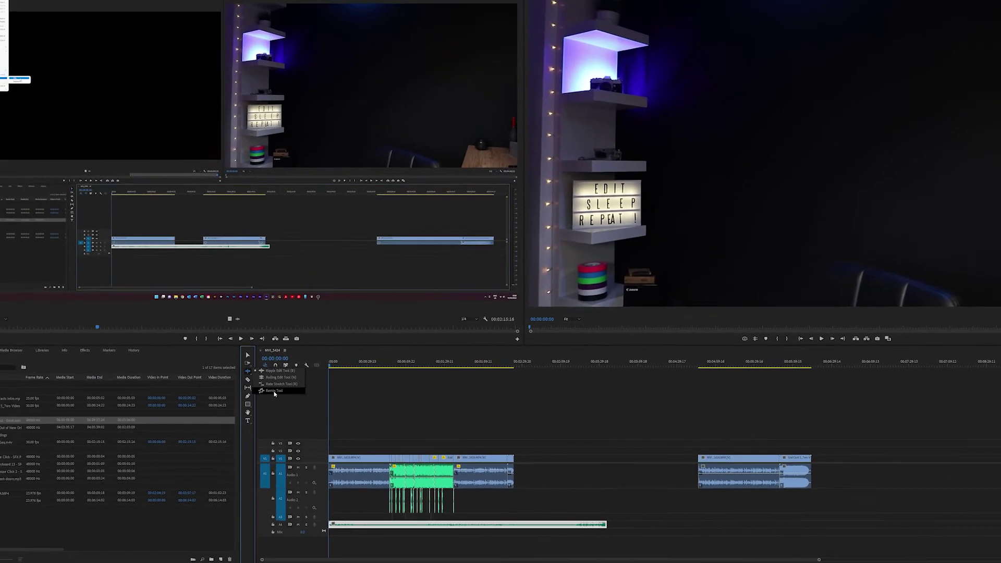
click(274, 393)
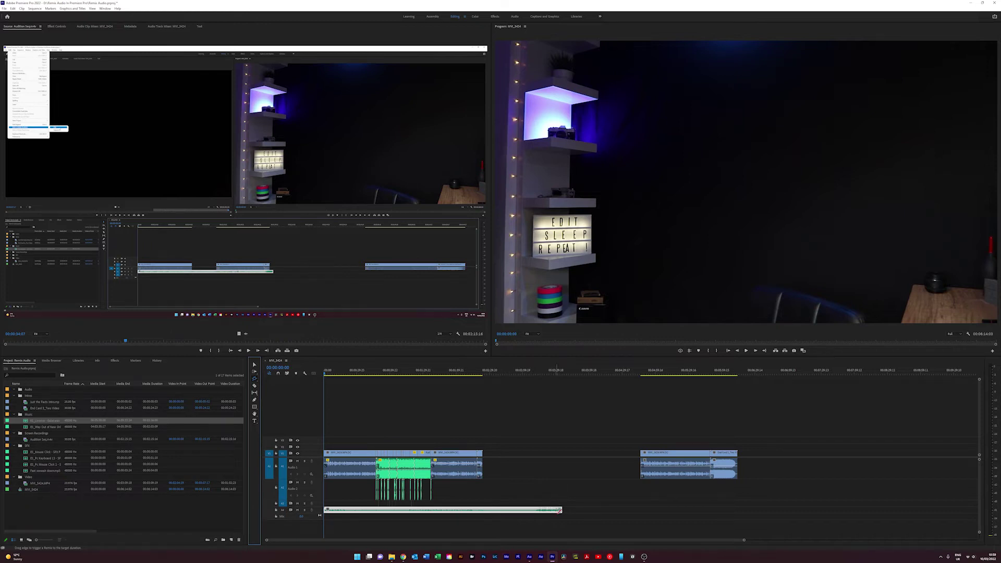
Drag the music clip's end edge to the end of the last video clip
drag(563, 512, 692, 514)
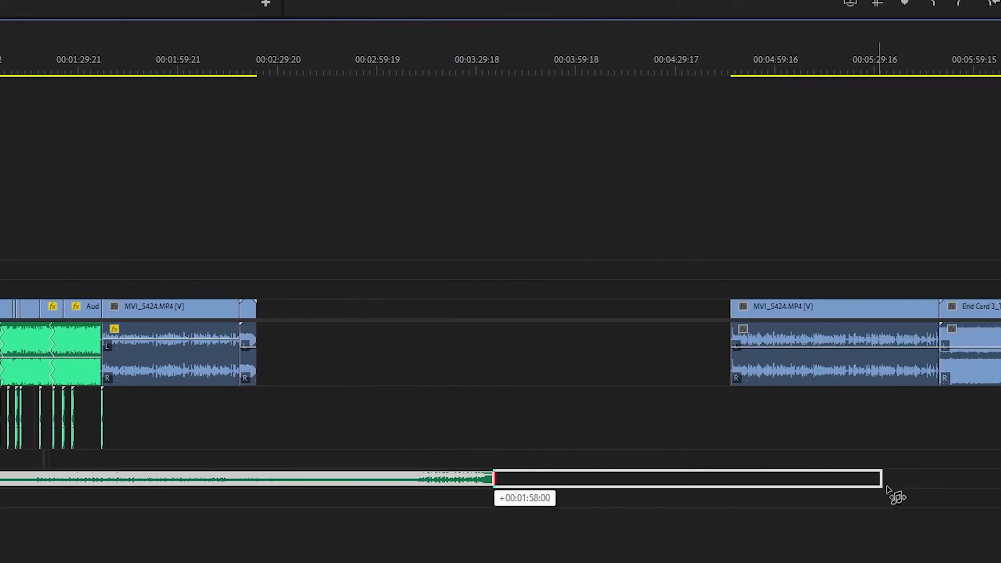
drag(886, 493, 990, 488)
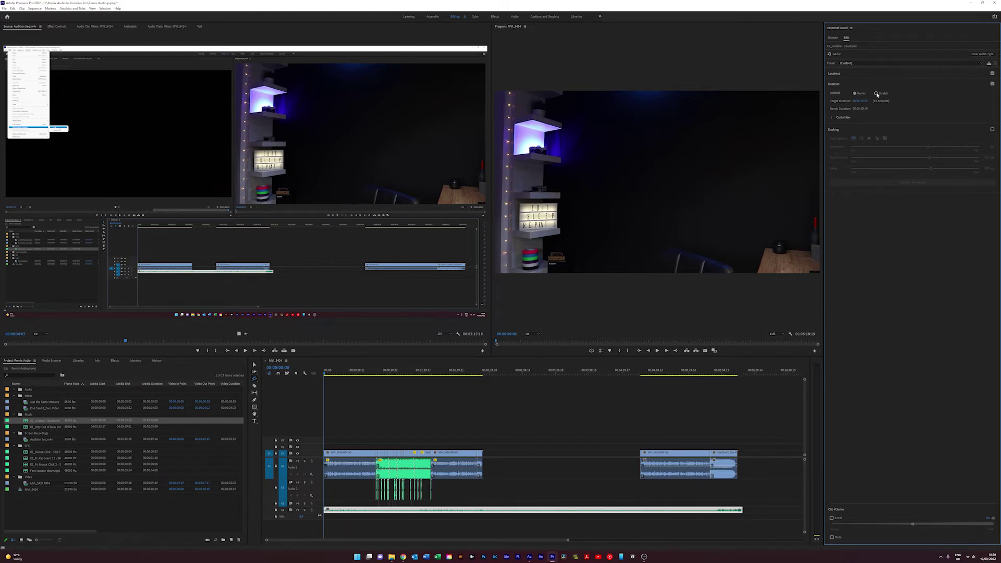
Expand Duration's Customize settings and raise Segments from 5 to 7, then return to the Selection Tool
click(832, 117)
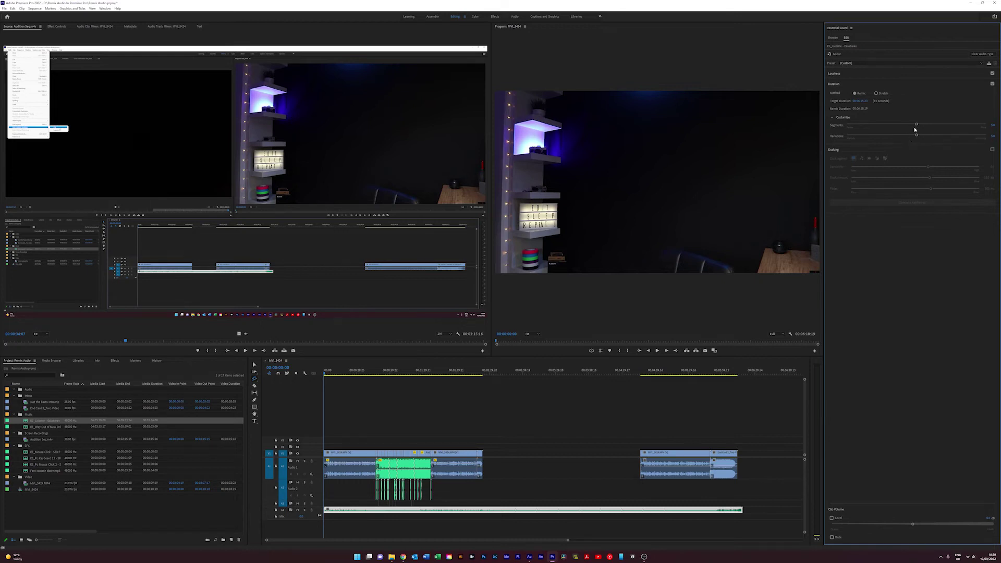
drag(916, 125, 953, 127)
click(255, 366)
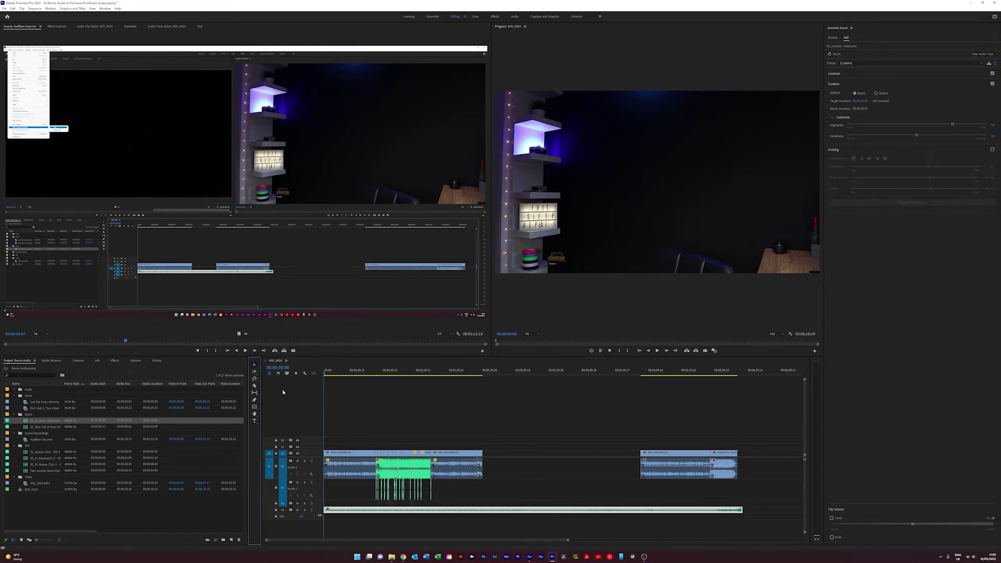
Zoom the timeline to about 14 seconds and enlarge the Audio 4 music track
click(561, 453)
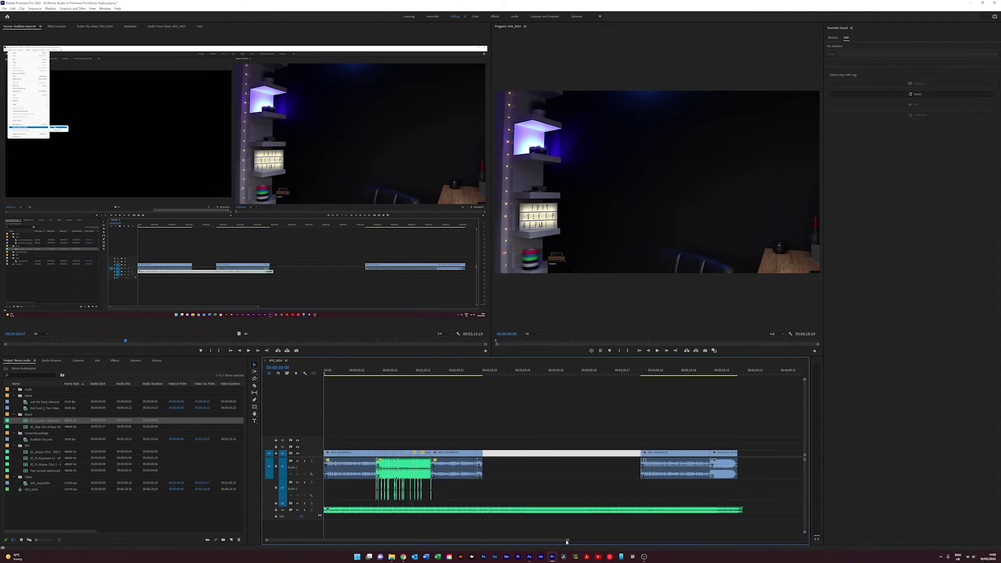
drag(567, 543, 313, 540)
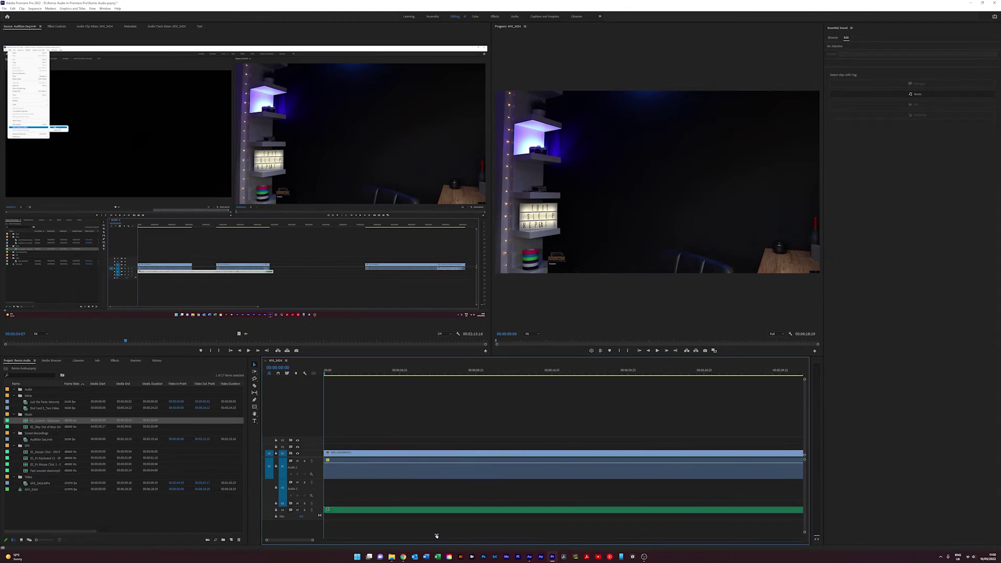
scroll(437, 536, up, 3)
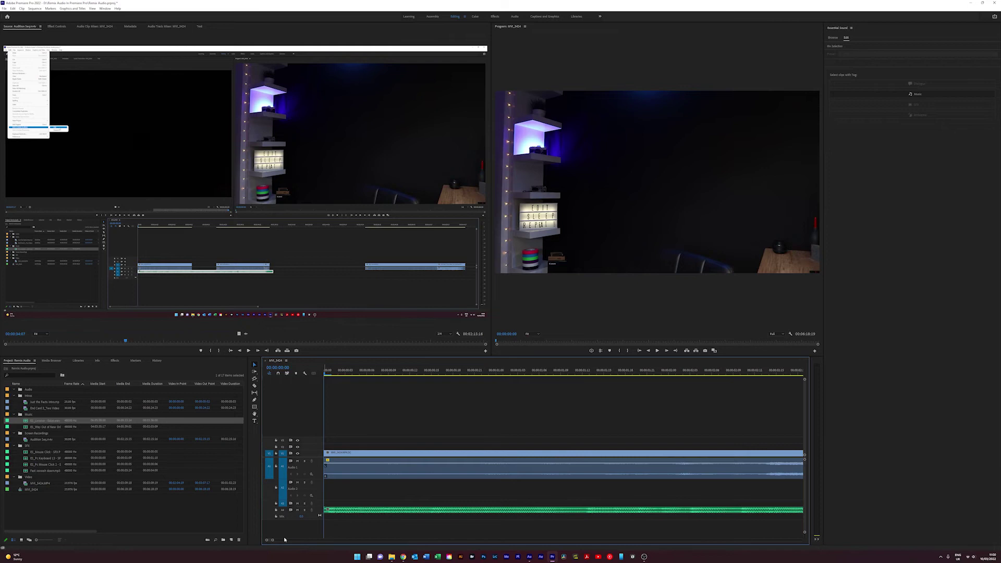
drag(272, 540, 309, 542)
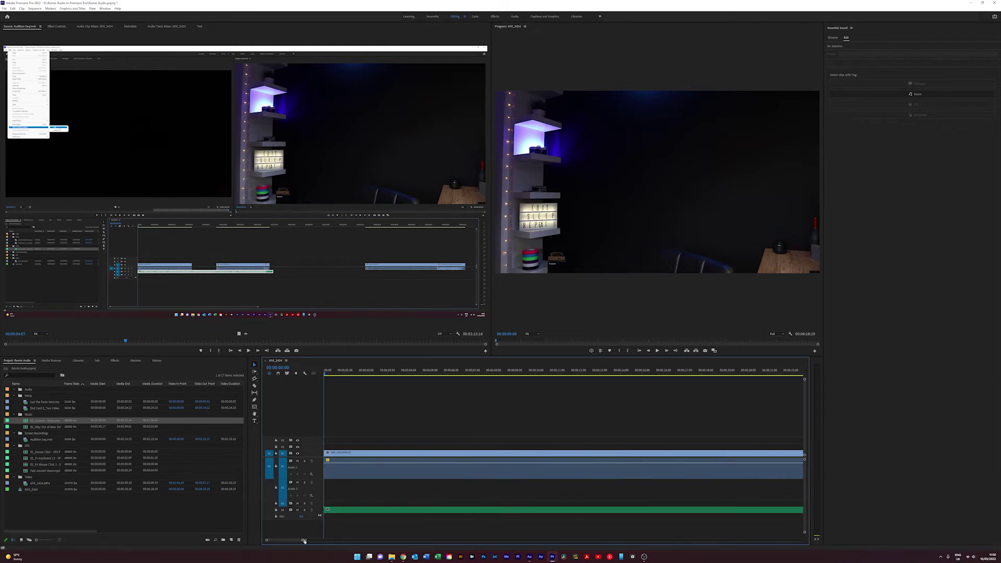
click(574, 371)
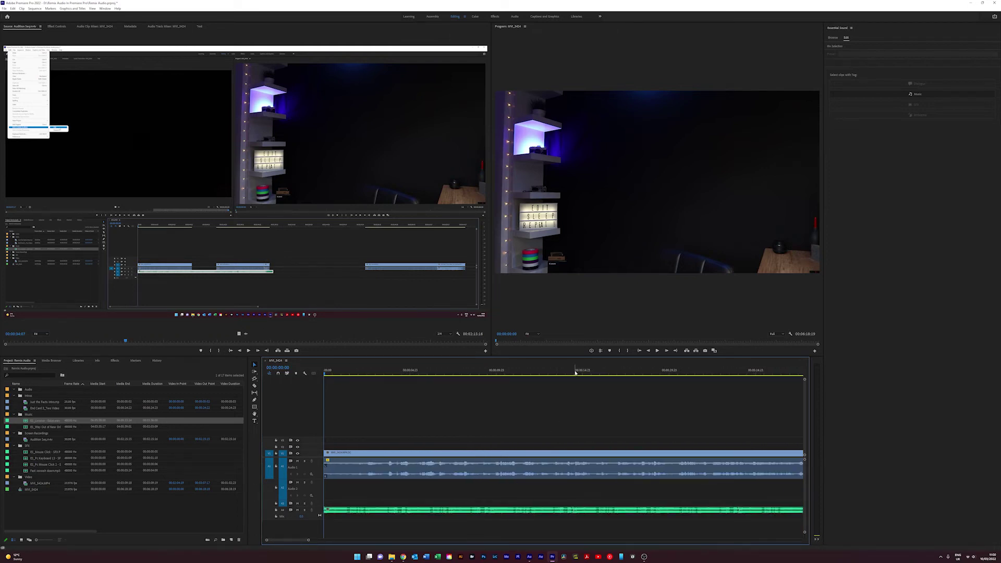
drag(319, 515, 315, 534)
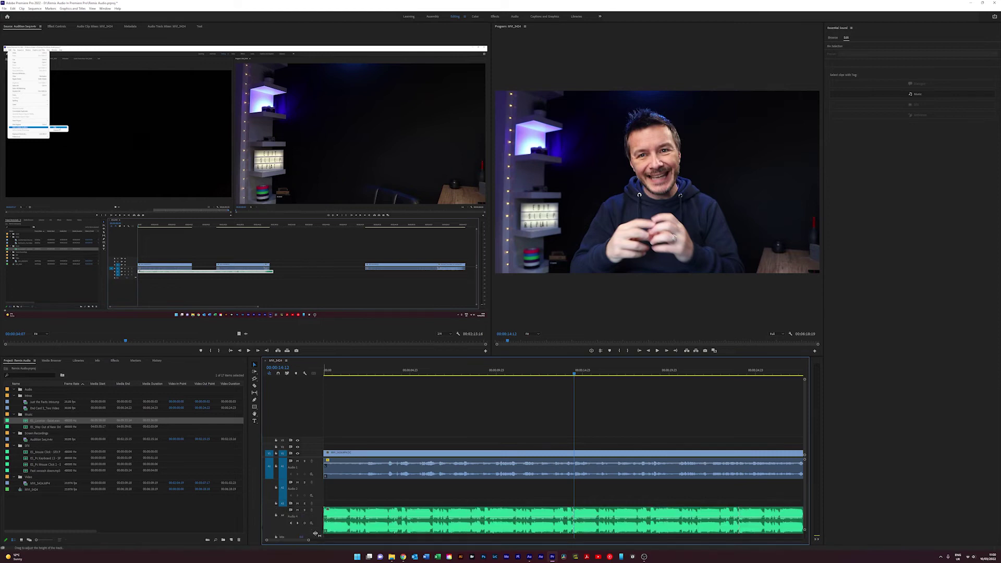
Select the music clip and drag the Segments slider left to reduce the segment count
click(645, 510)
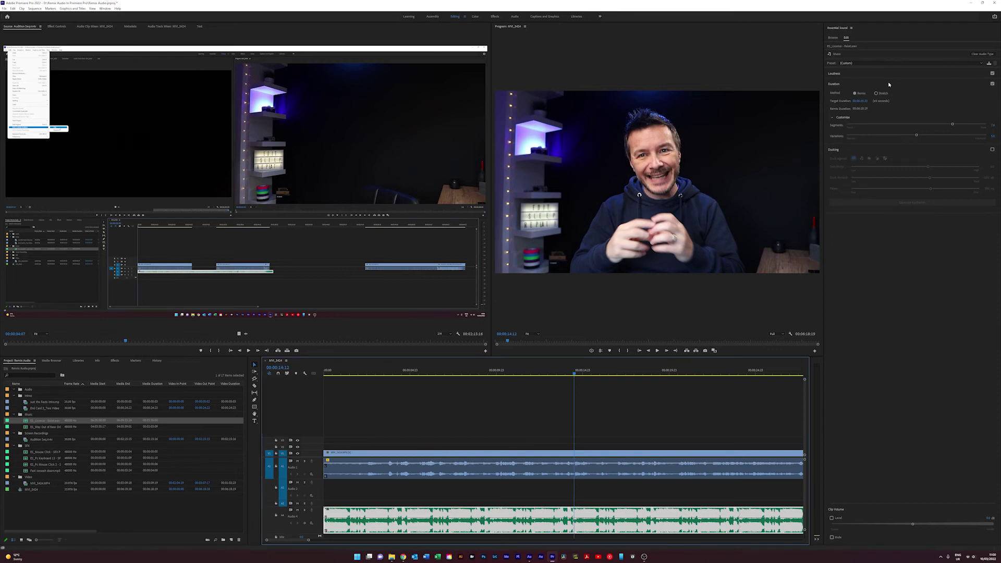
drag(953, 125, 919, 128)
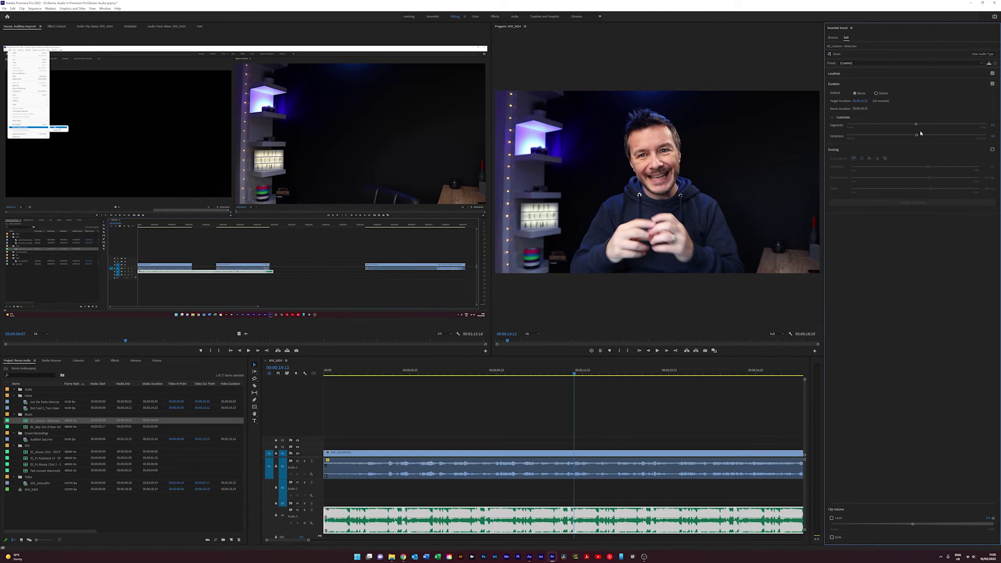